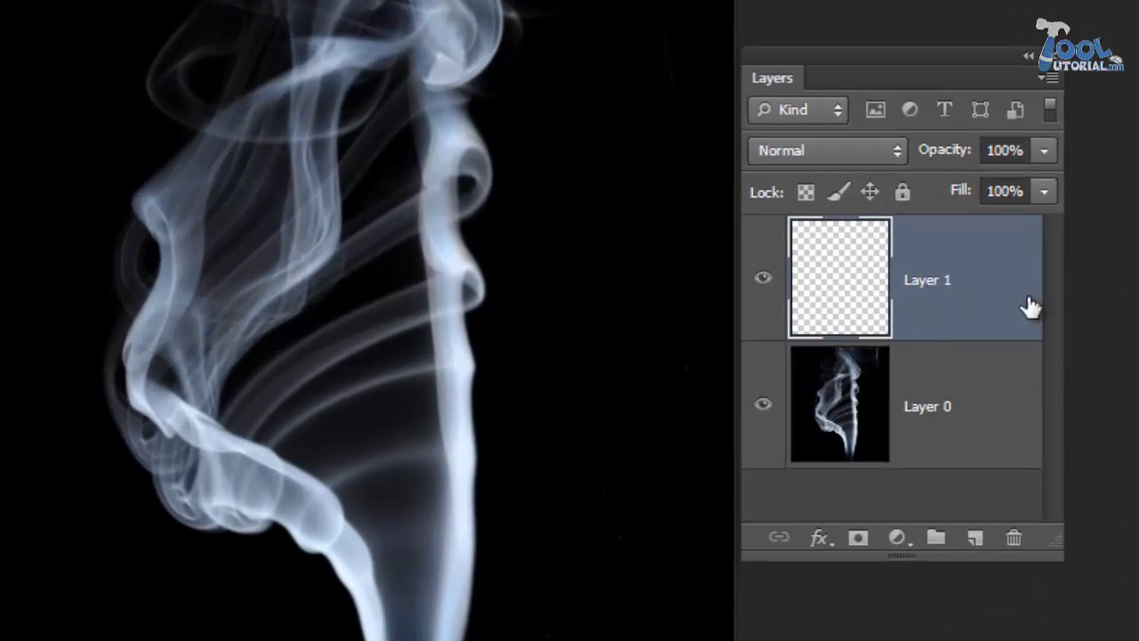
Browse Layer 1's blend modes over the smoke photo and leave it at Normal
left_click(891, 153)
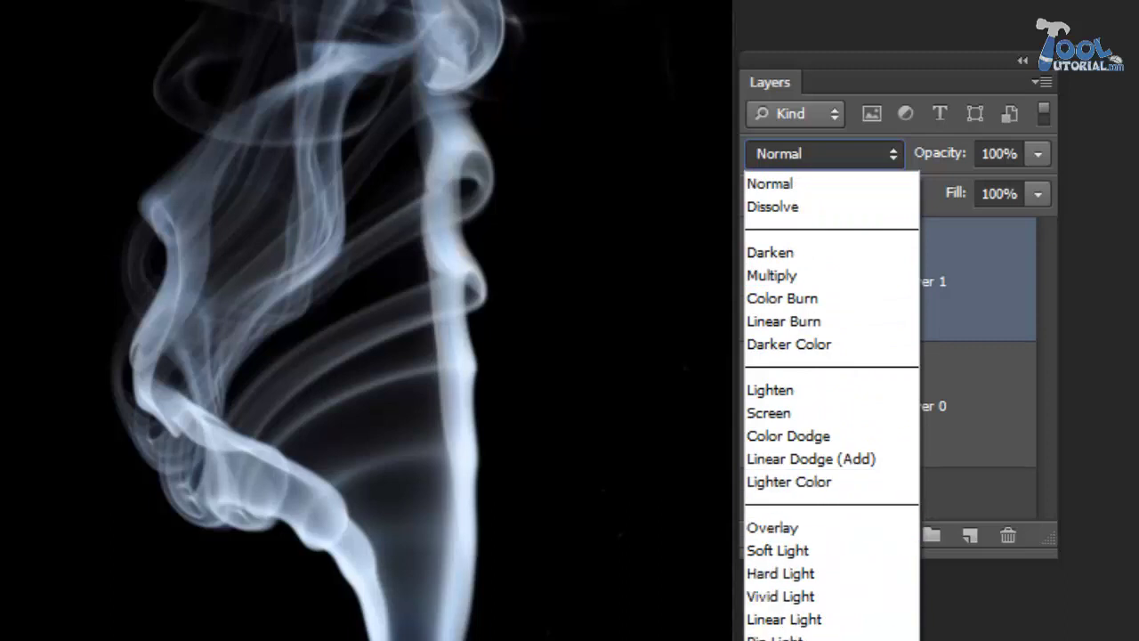
key("Escape")
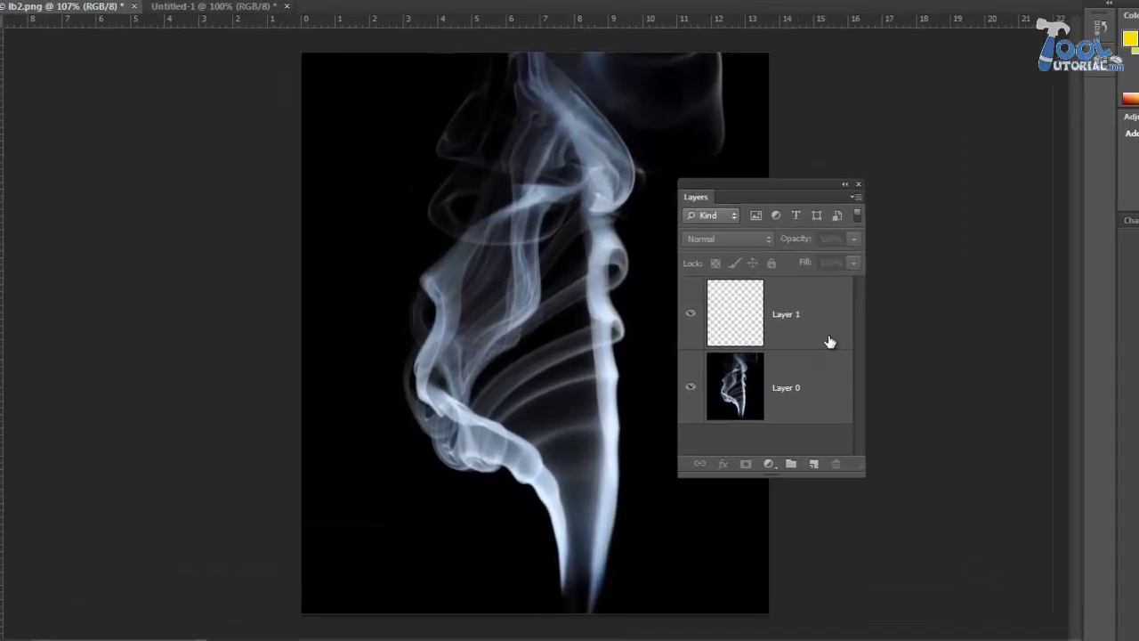
left_click(726, 313)
left_click(823, 234)
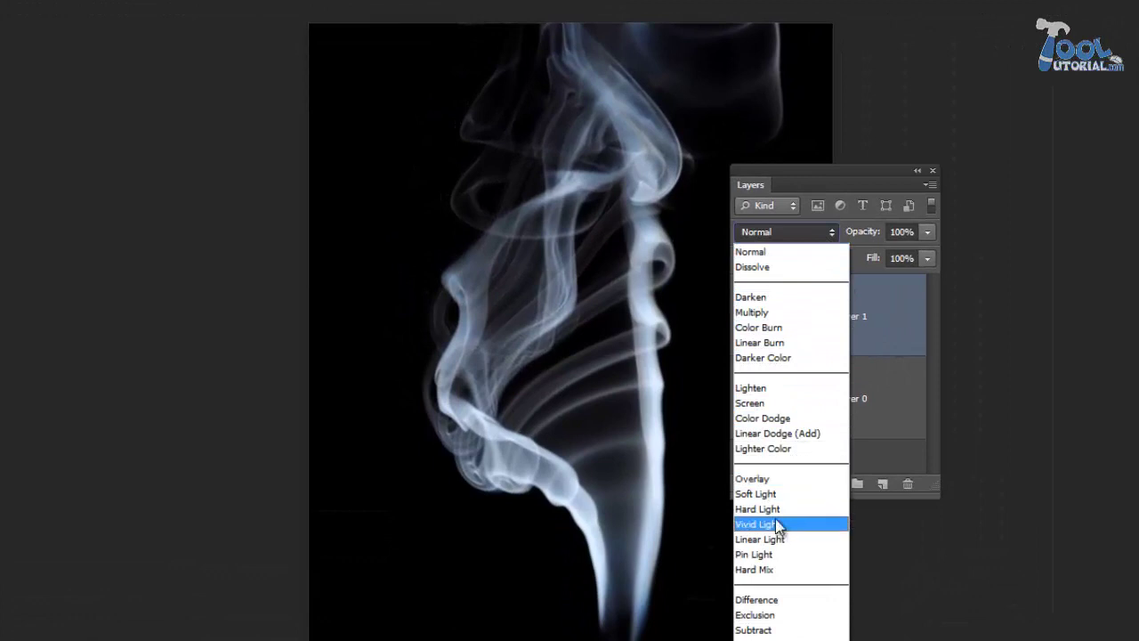
left_click(791, 235)
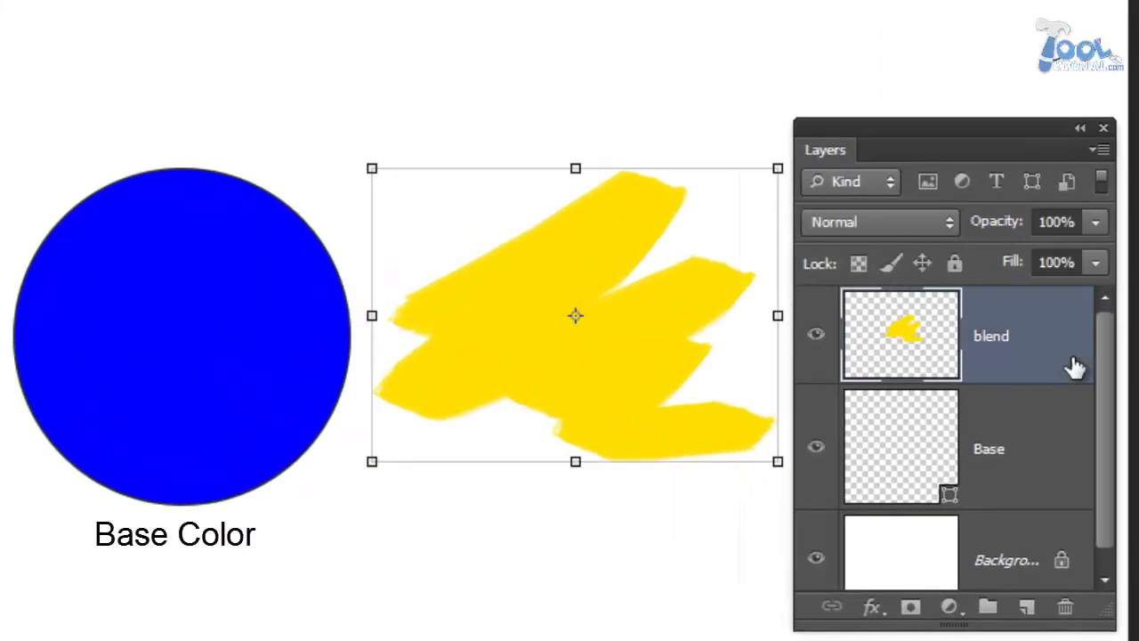
Move the yellow scribble on the blend layer onto the blue circle
left_click(1068, 467)
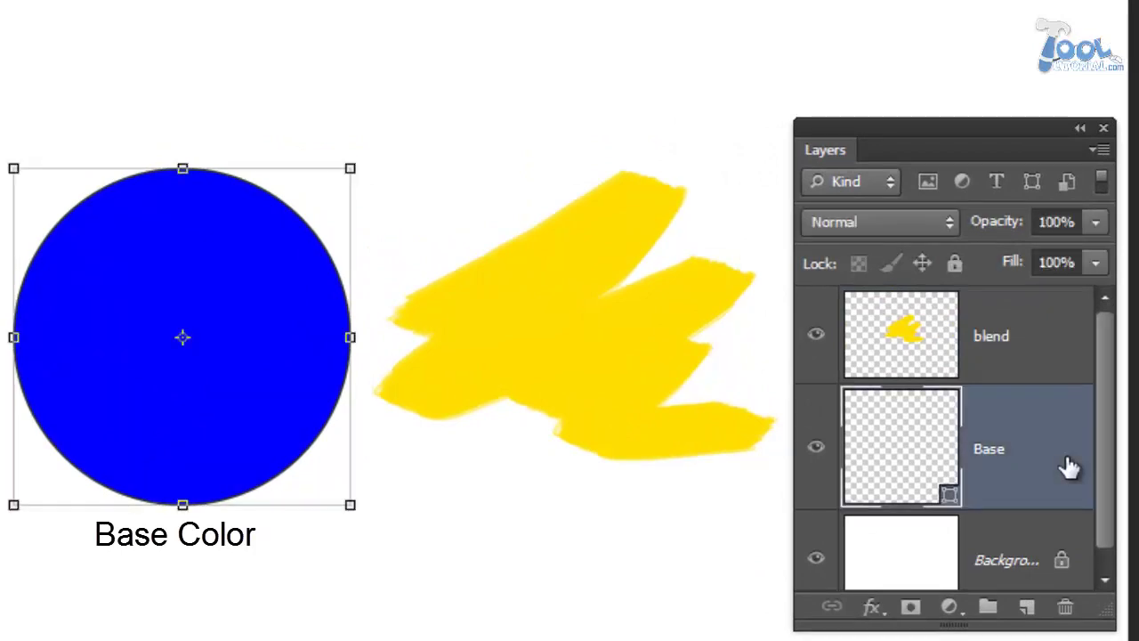
left_click(1059, 333)
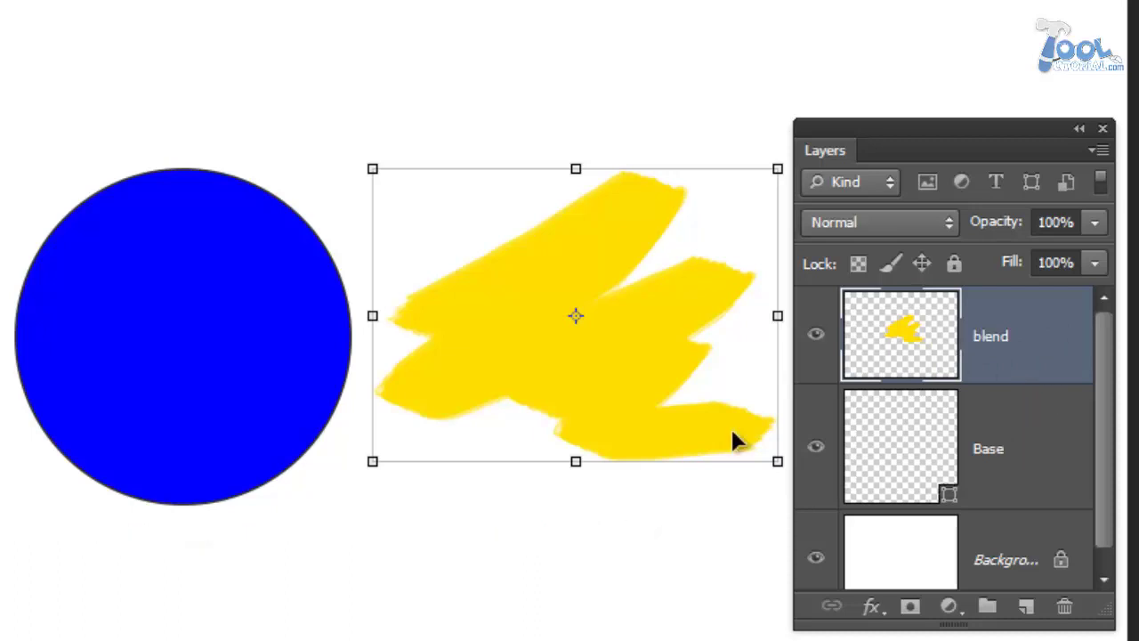
left_click_drag(623, 389, 221, 400)
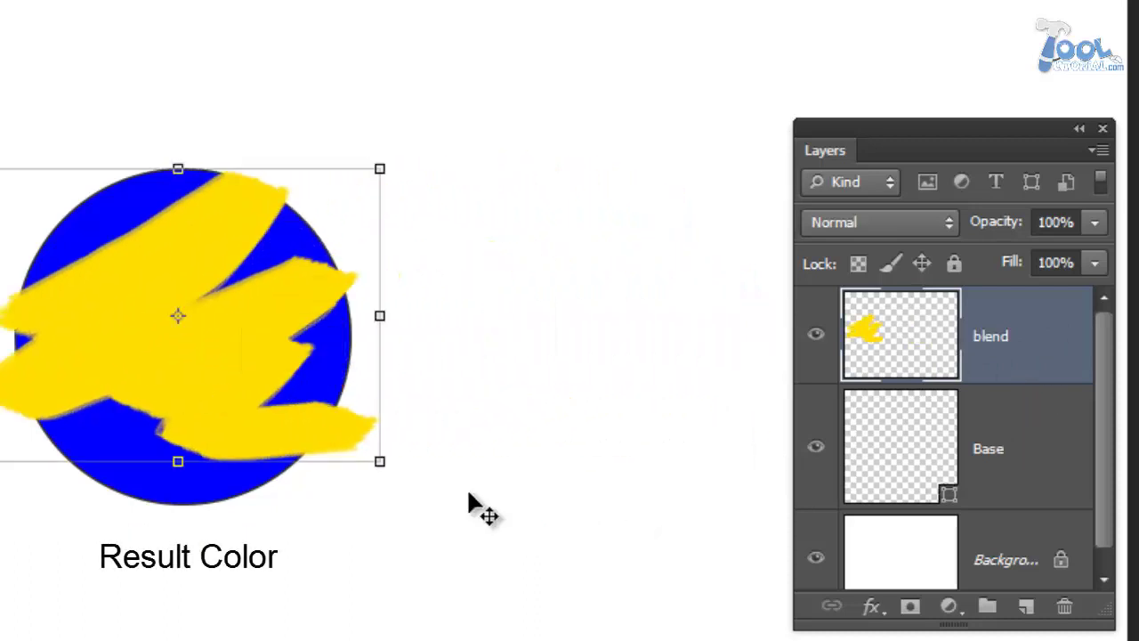
Blend the scribble in Darken, then Vivid Light so the overlap turns red
left_click(903, 223)
left_click(872, 322)
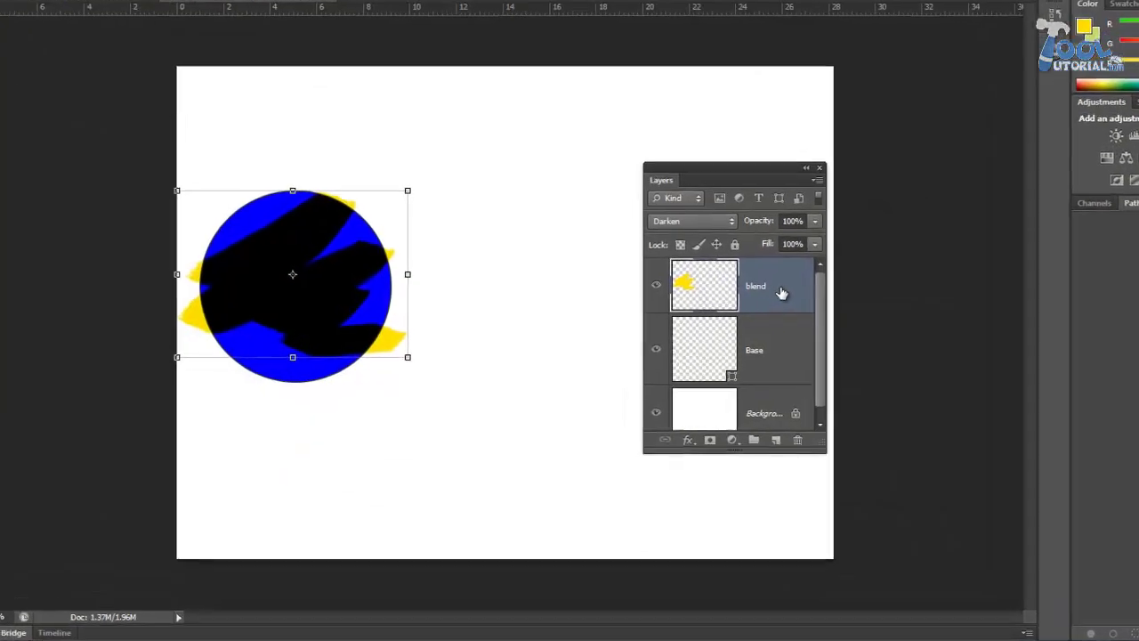
left_click(765, 200)
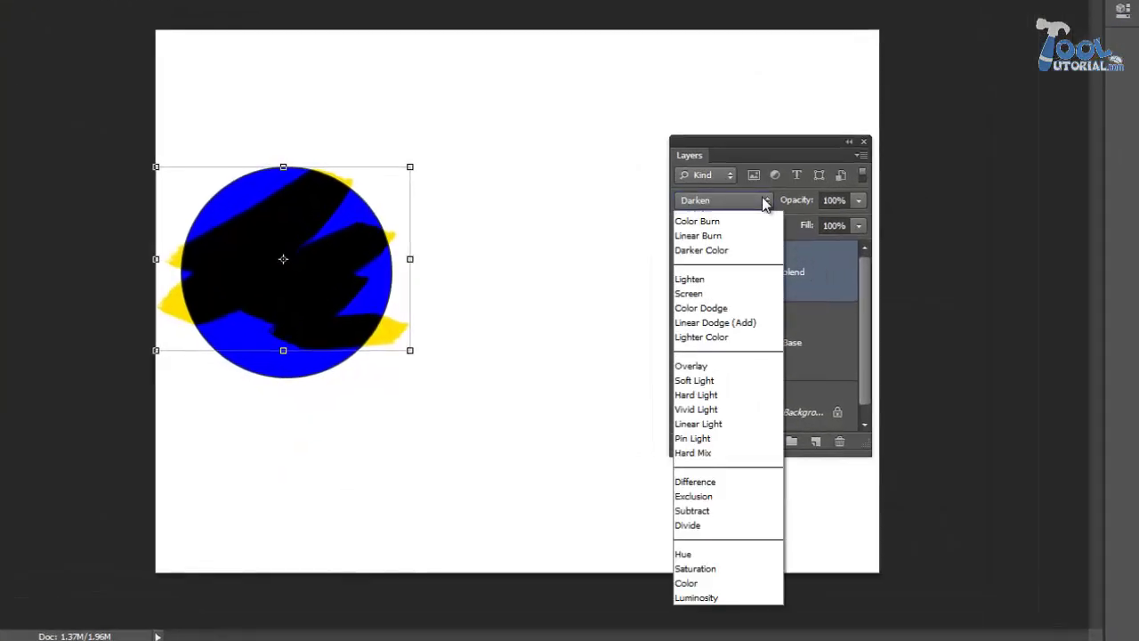
left_click(709, 482)
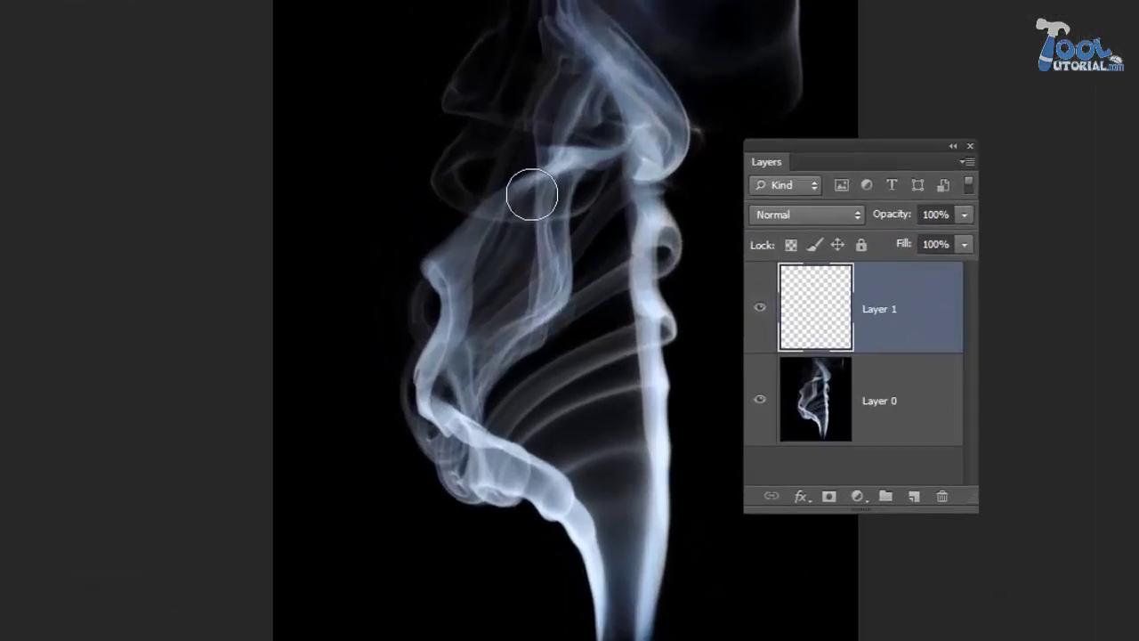
Enlarge the brush and paint a bright blue patch over the smoke on Layer 1
key("bracketright")
key("bracketright")
key("bracketright")
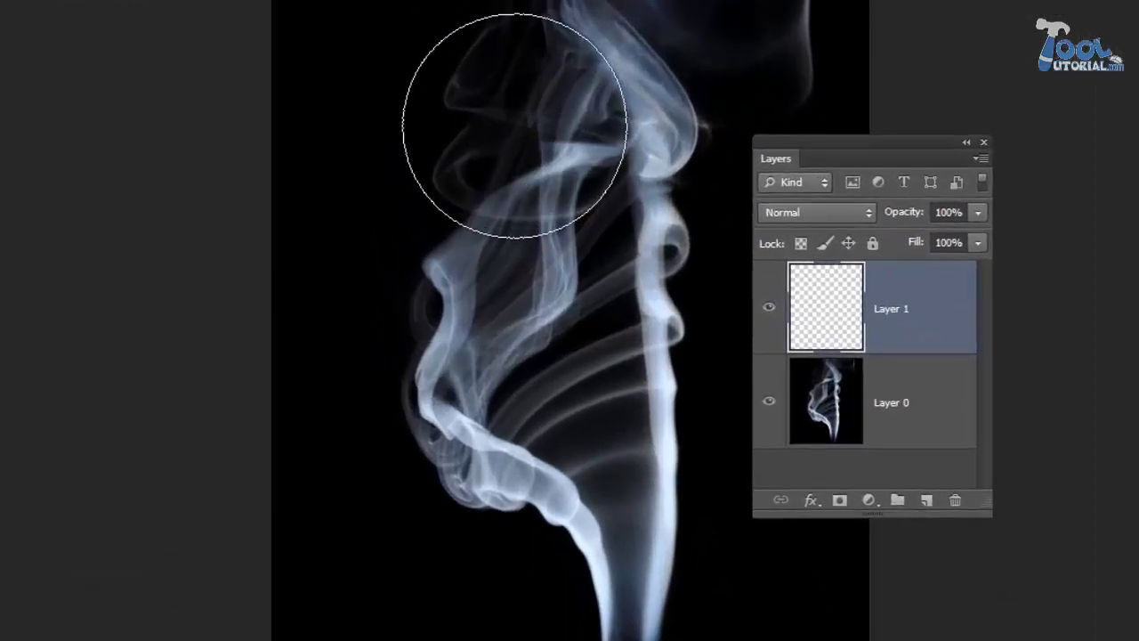
key("bracketleft")
key("bracketleft")
mouse_move(477, 140)
left_mouse_down()
mouse_move(610, 39)
mouse_move(521, 229)
mouse_move(596, 201)
mouse_move(463, 382)
mouse_move(529, 373)
mouse_move(635, 402)
mouse_move(611, 575)
mouse_move(676, 614)
mouse_move(697, 432)
left_mouse_up()
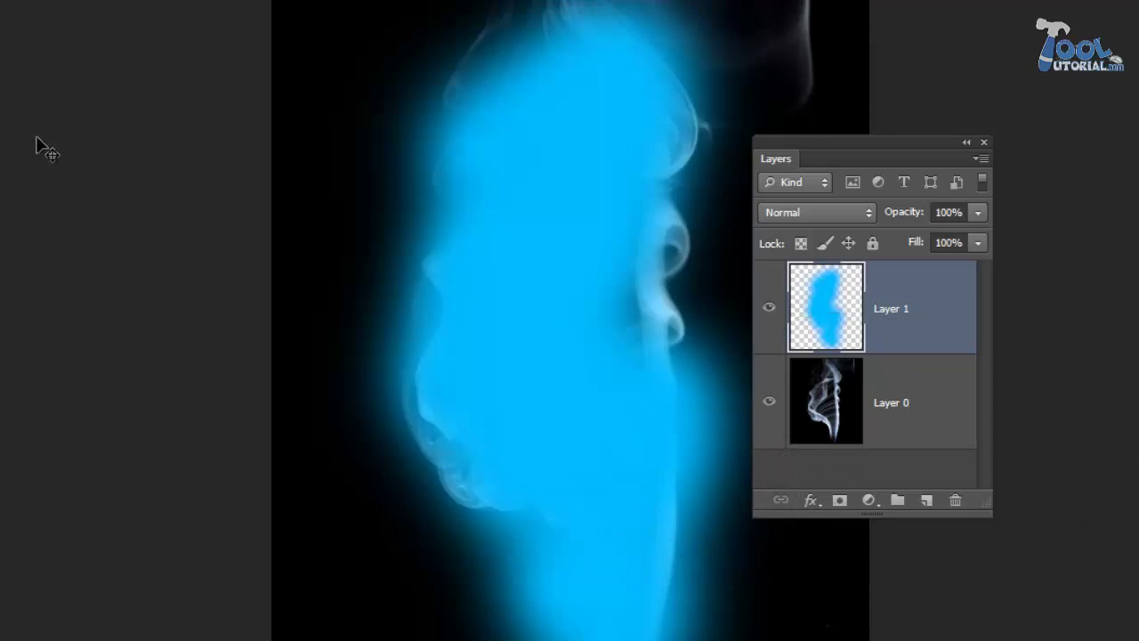
Try Dissolve blending on Layer 1's blue paint
left_click(864, 468)
left_click(892, 290)
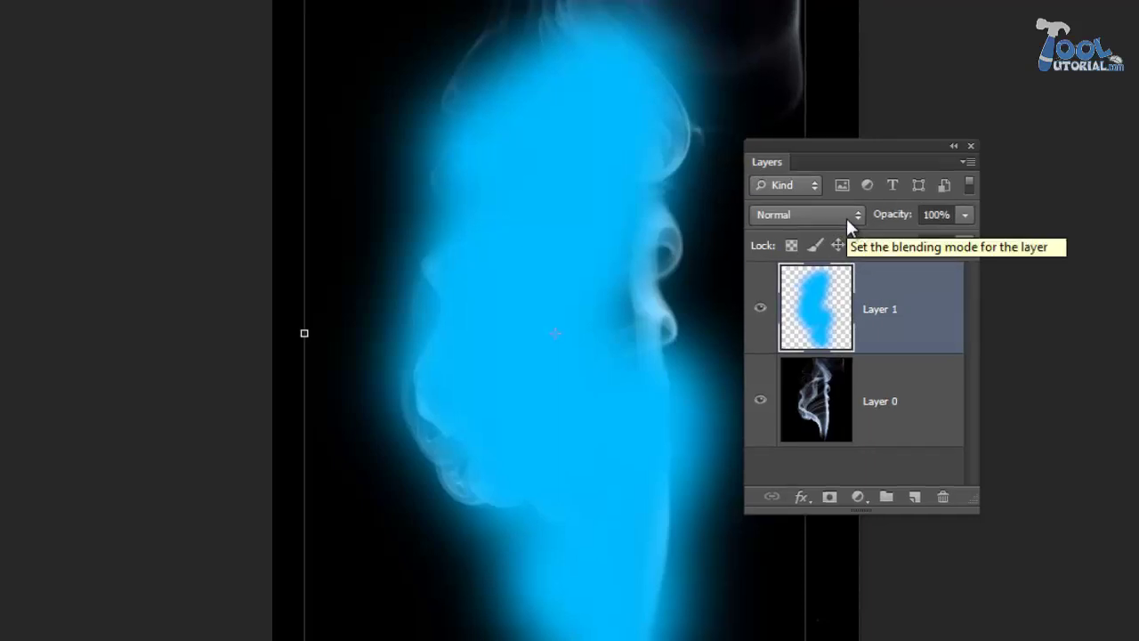
left_click(847, 218)
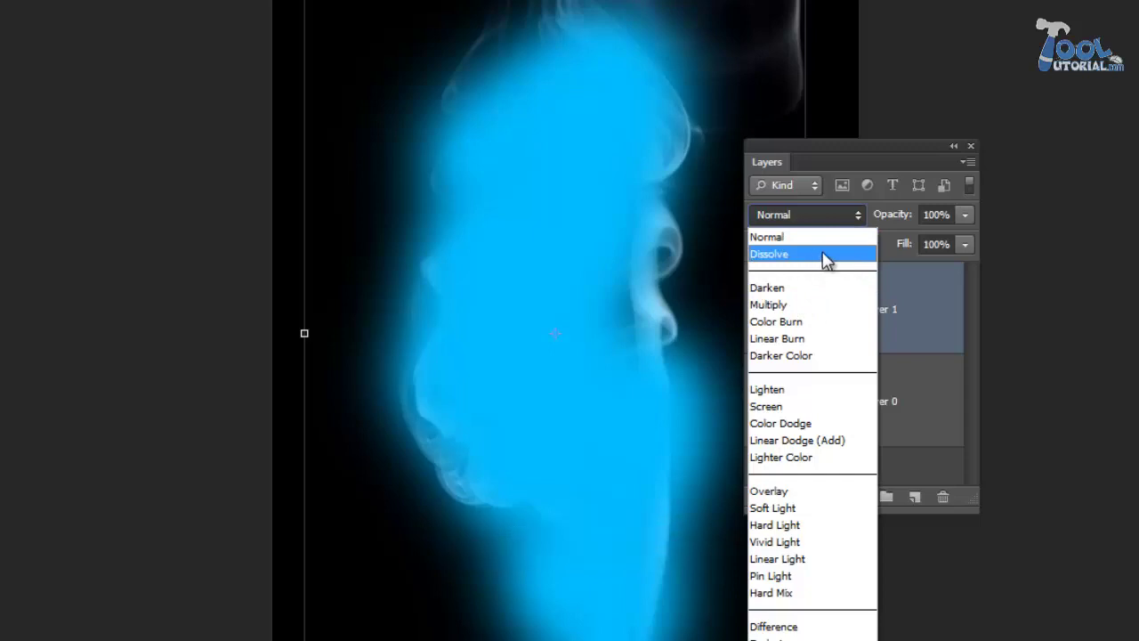
left_click(825, 256)
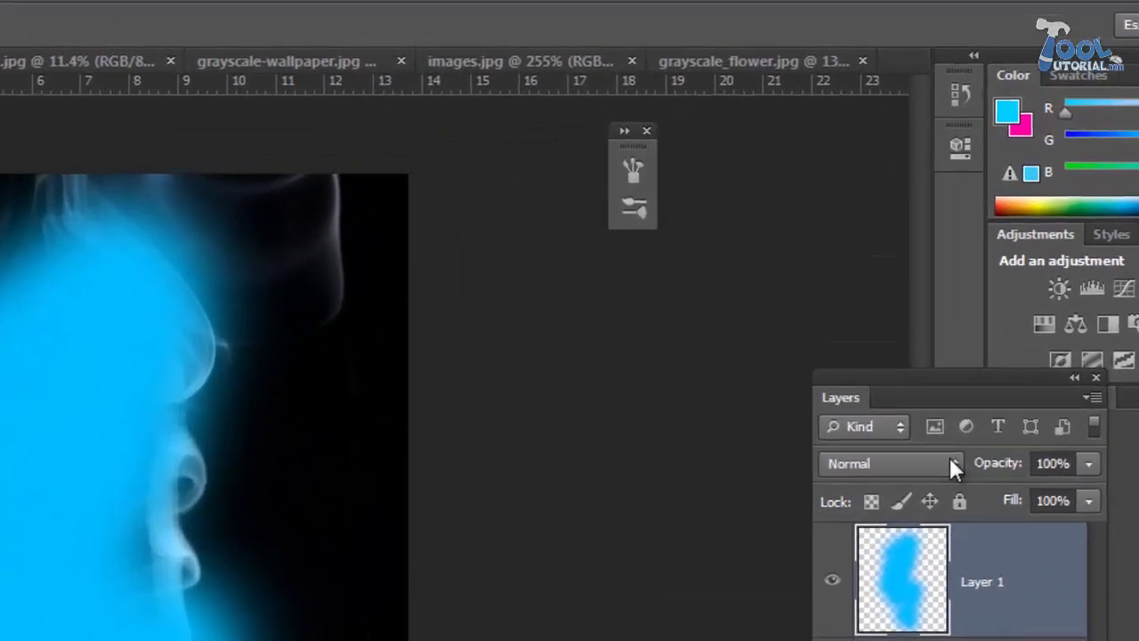
Blend Layer 1's blue paint in Multiply to tint the smoke, then bring up 1.jpg
left_click(949, 460)
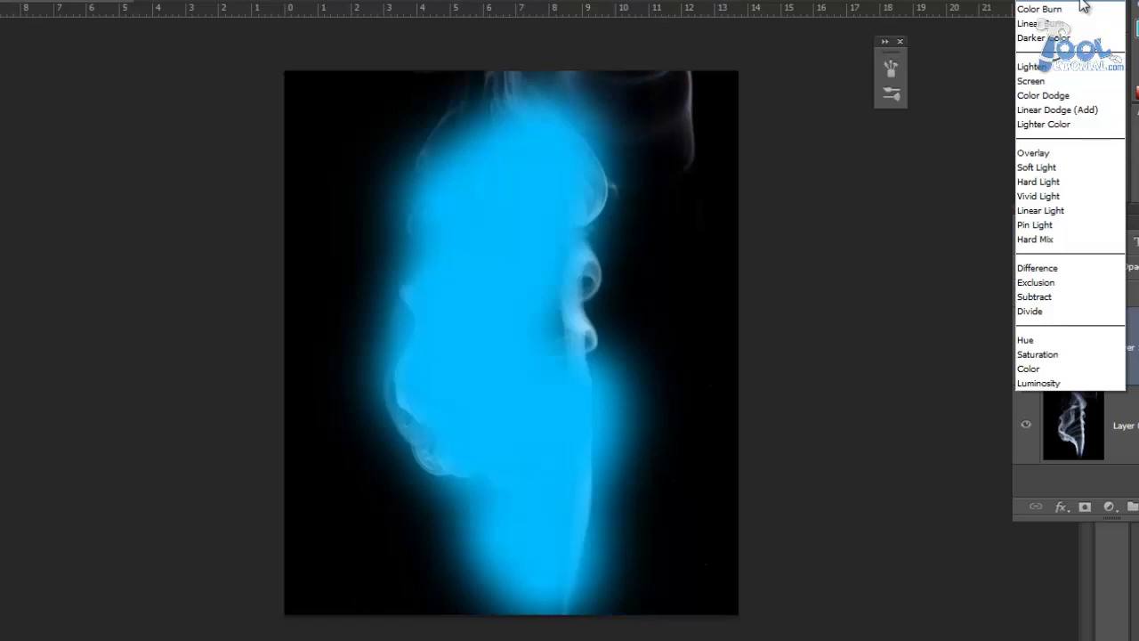
left_click(1082, 3)
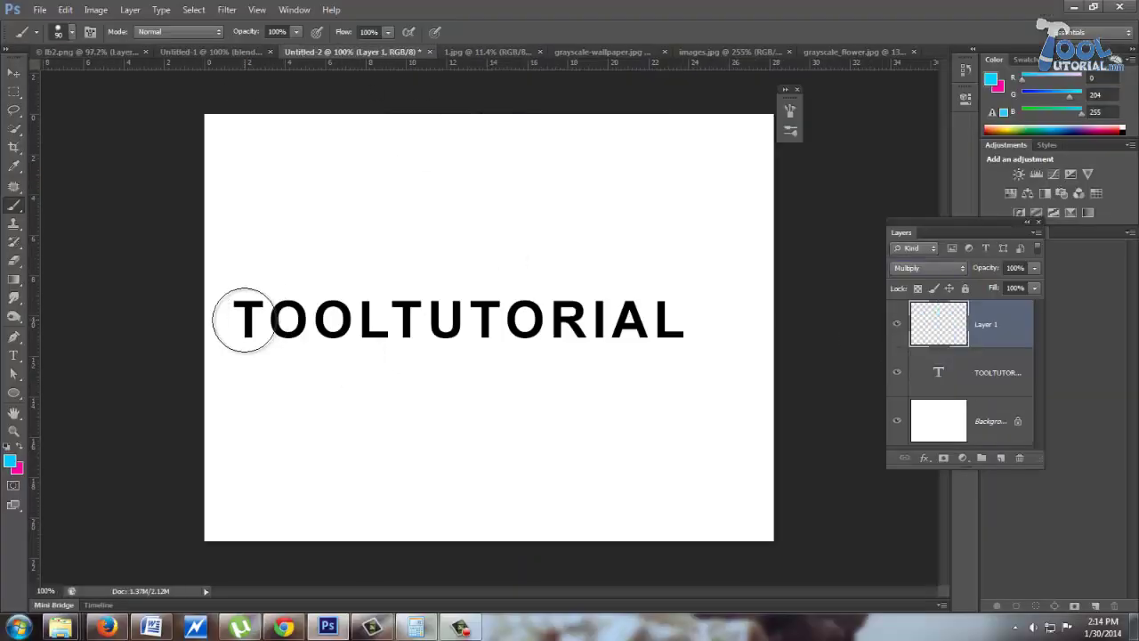
left_click_drag(243, 320, 686, 321)
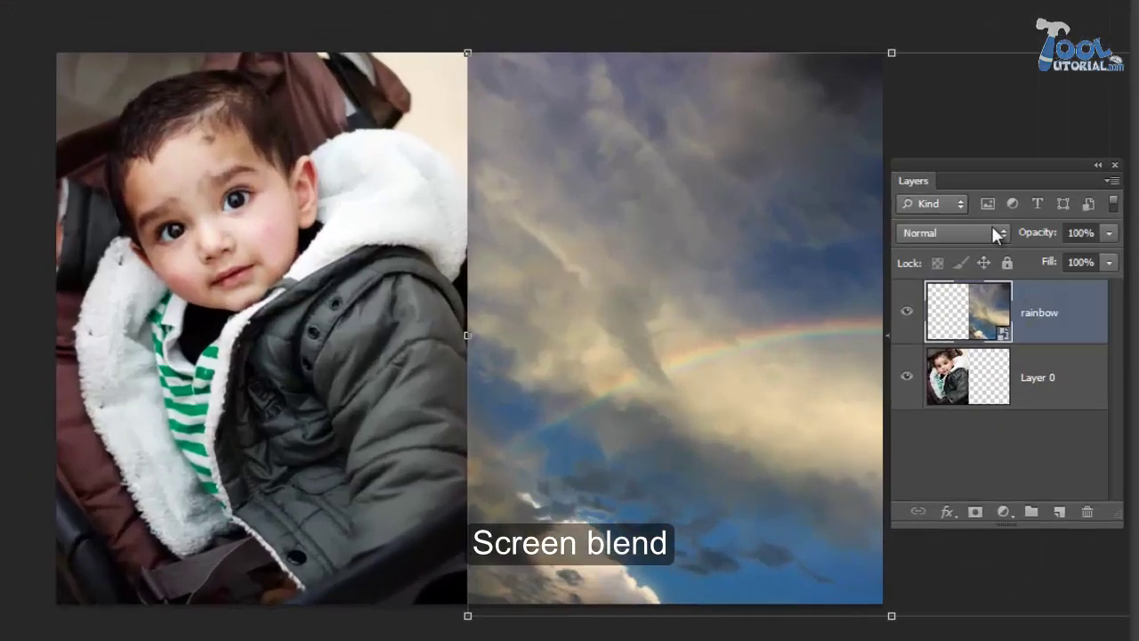
Scale the rainbow sky layer over the child photo with Ctrl+T and blend it in Screen
left_click(993, 233)
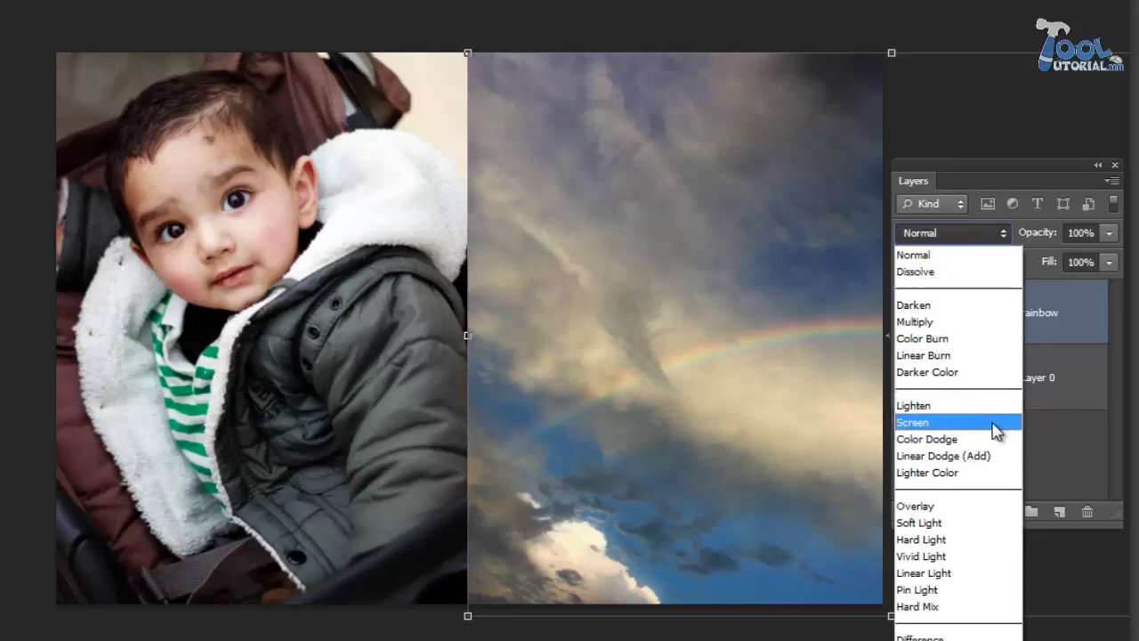
left_click(939, 254)
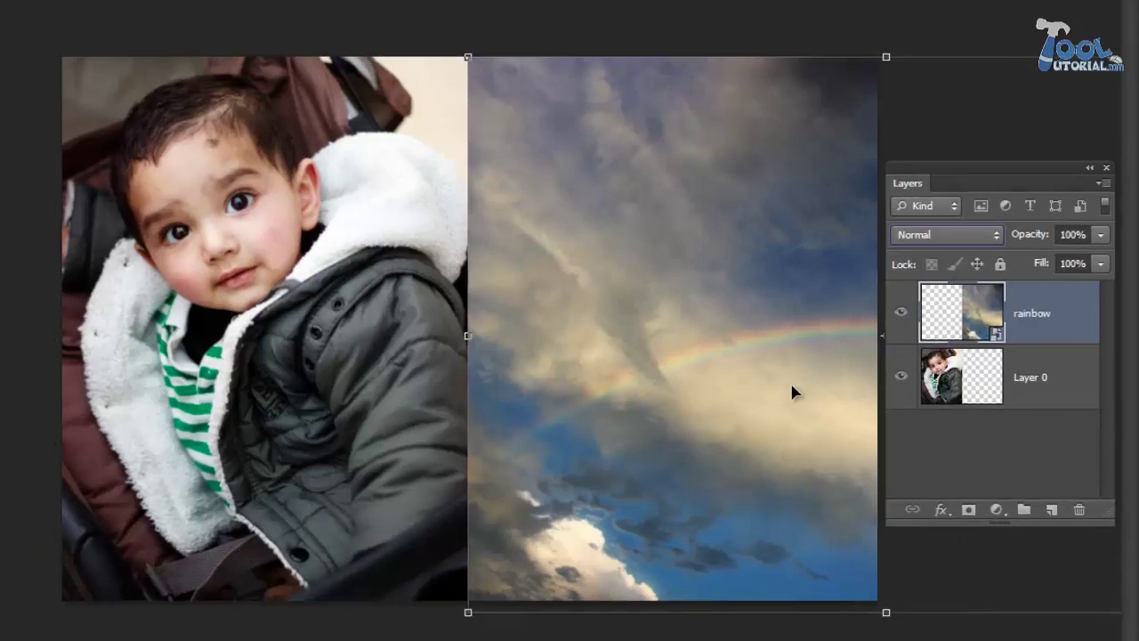
left_click_drag(790, 387, 375, 394)
key("ctrl+t")
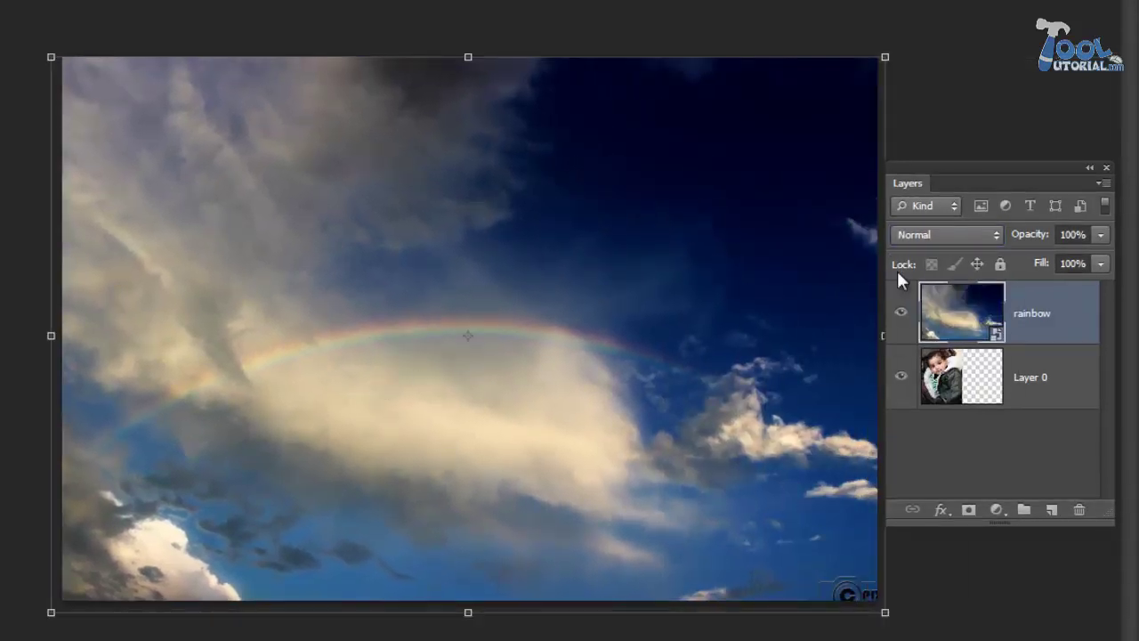
left_click(934, 237)
left_click(935, 422)
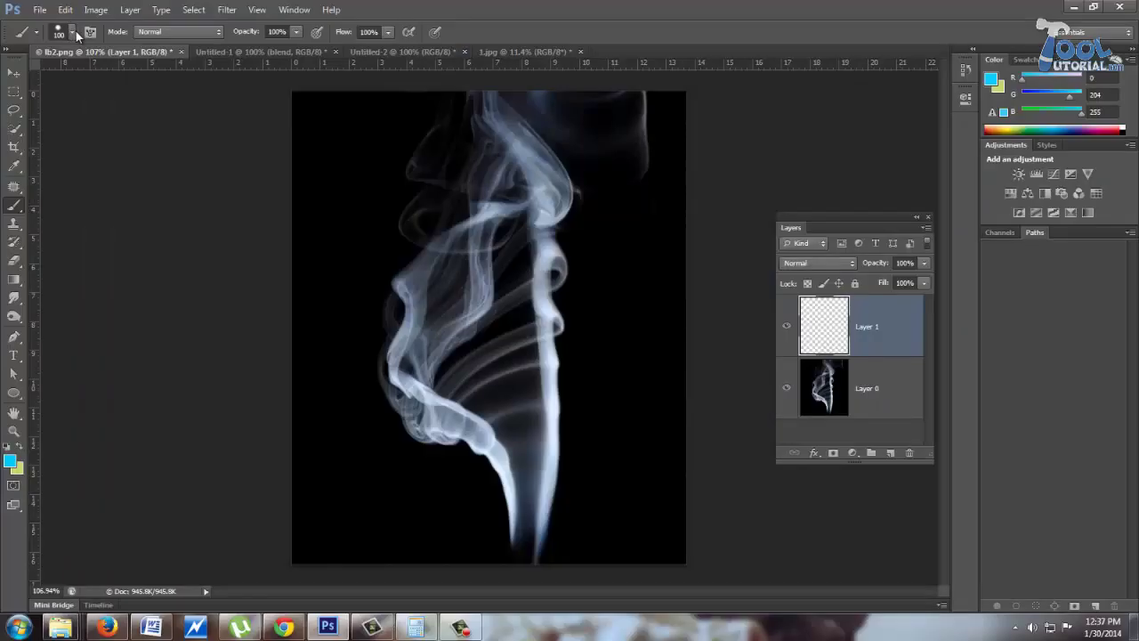
Paint cyan, yellow-green and orange strokes across the smoke on Layer 1
left_click(72, 31)
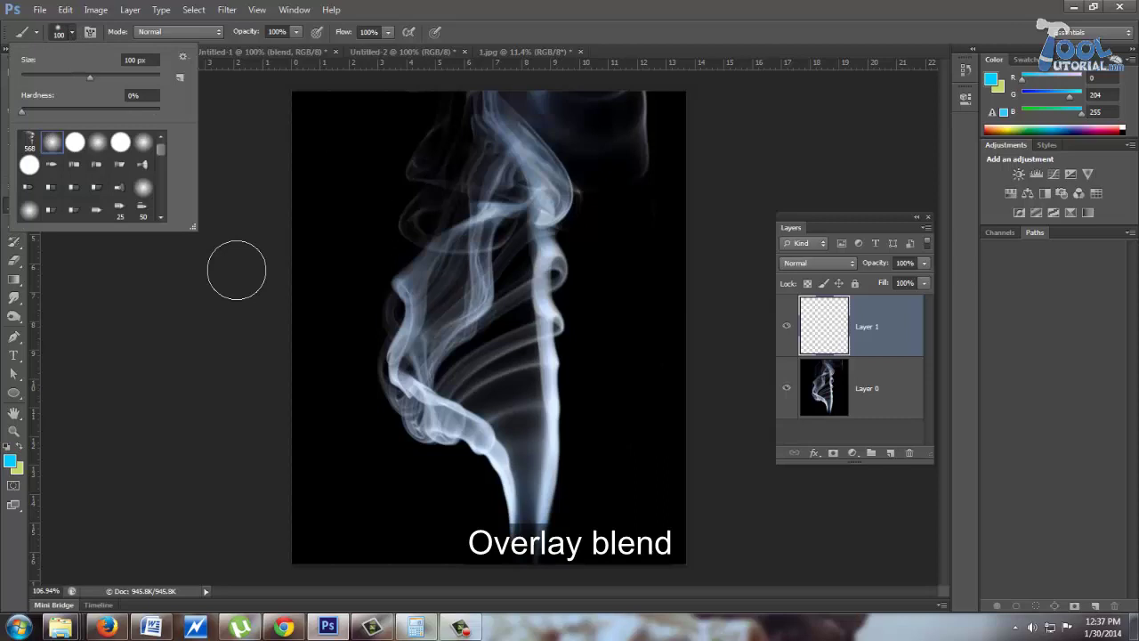
mouse_move(429, 148)
left_mouse_down()
mouse_move(470, 115)
mouse_move(585, 127)
mouse_move(338, 241)
mouse_move(419, 320)
mouse_move(547, 345)
mouse_move(374, 405)
left_mouse_up()
left_click(18, 448)
left_click(11, 459)
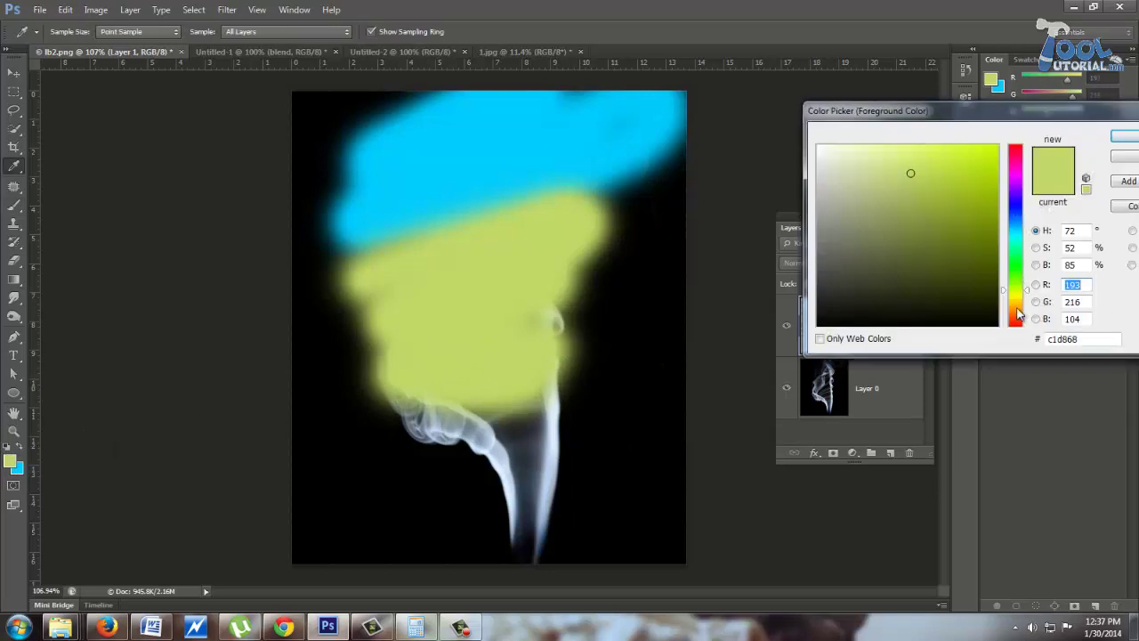
left_click(1015, 316)
left_click(998, 145)
key("Return")
mouse_move(352, 440)
left_mouse_down()
mouse_move(605, 321)
mouse_move(621, 461)
mouse_move(541, 501)
left_mouse_up()
Blend the smoke colours in Overlay, then paint yellow over the flower's petals
left_click(841, 262)
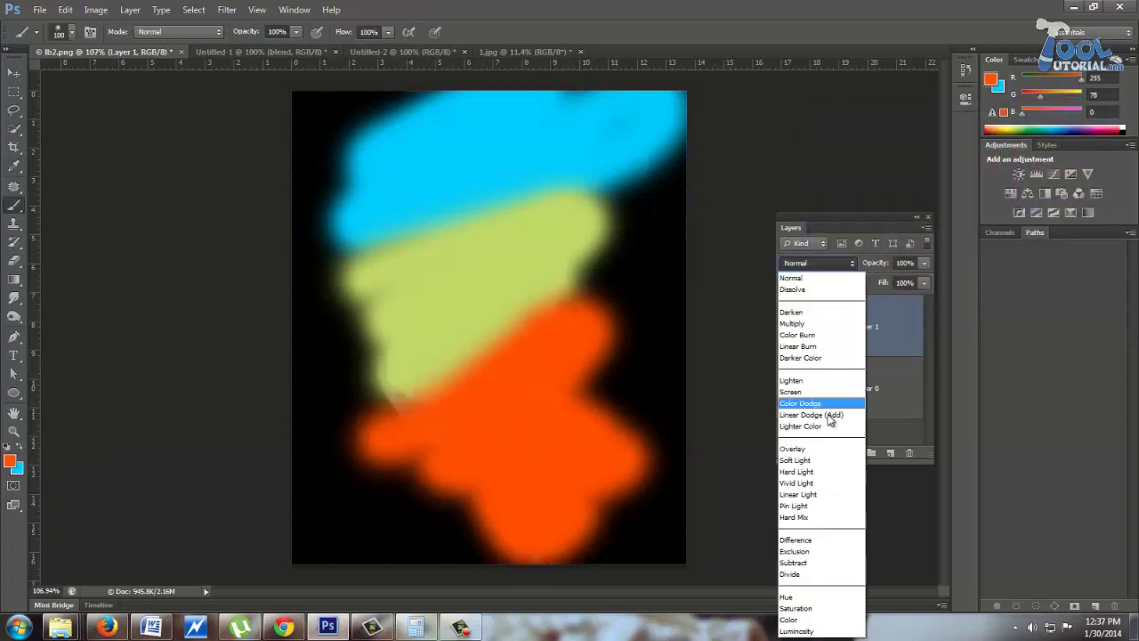
left_click(816, 450)
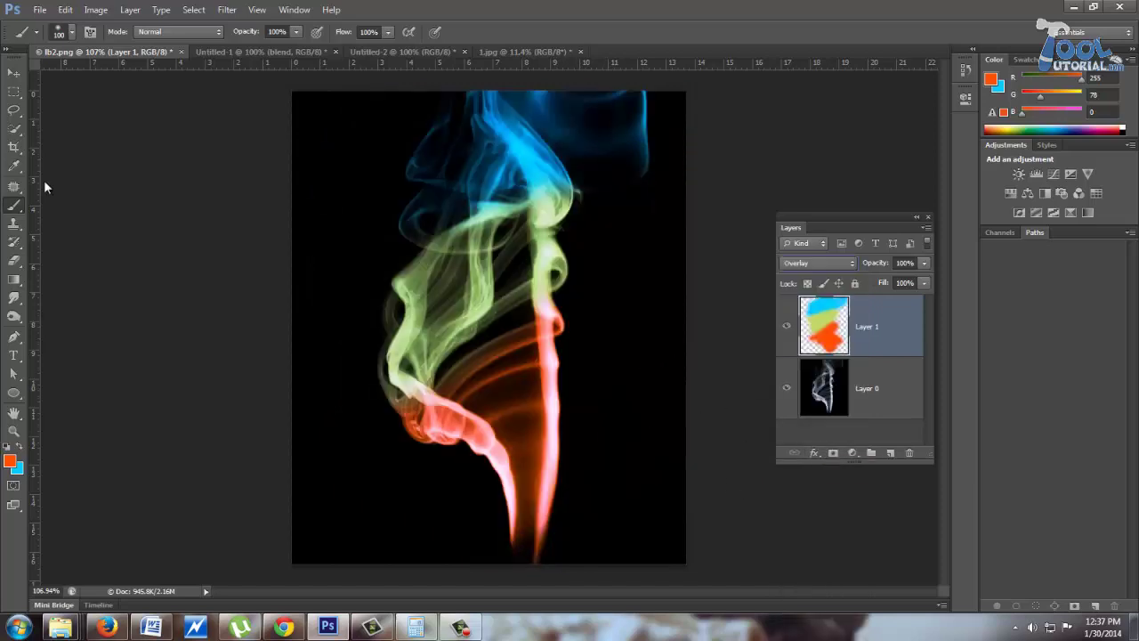
key("v")
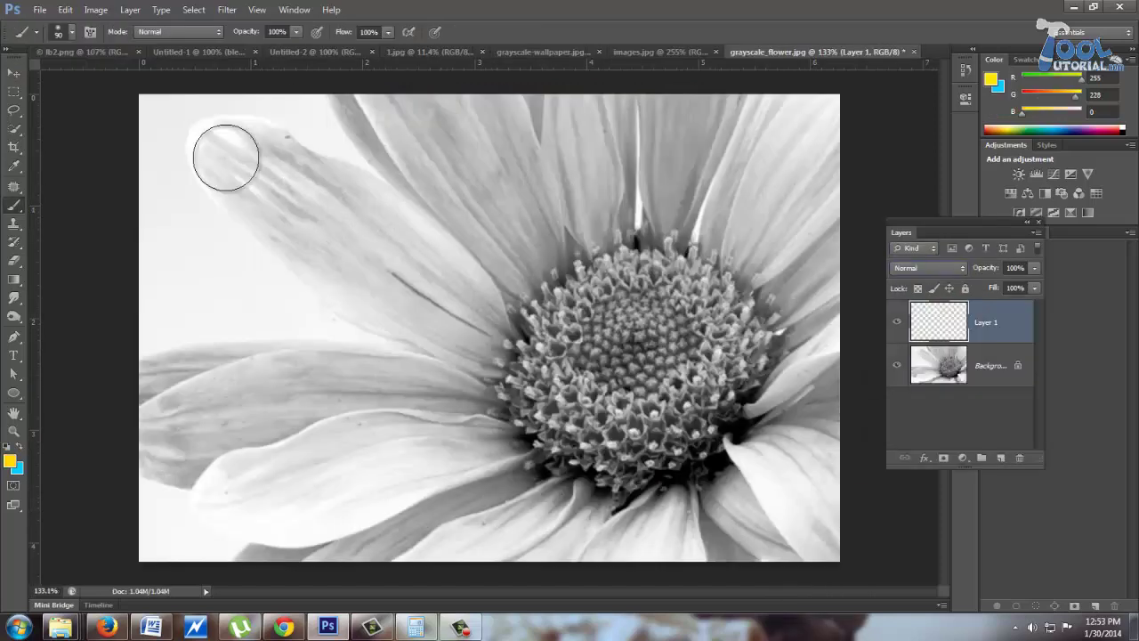
mouse_move(223, 157)
left_mouse_down()
mouse_move(310, 232)
mouse_move(453, 262)
mouse_move(606, 141)
mouse_move(529, 251)
mouse_move(827, 140)
mouse_move(777, 438)
mouse_move(738, 526)
mouse_move(344, 547)
mouse_move(243, 495)
mouse_move(389, 478)
mouse_move(331, 466)
mouse_move(170, 389)
mouse_move(461, 389)
left_mouse_up()
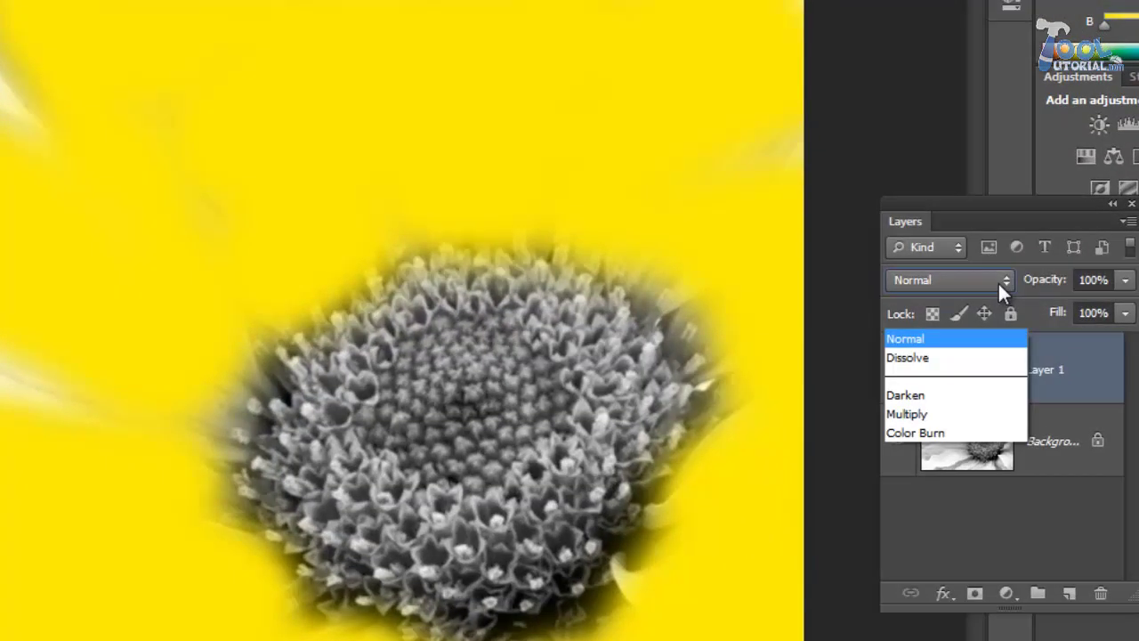
Switch the yellow petal paint layer to Color blending
left_click(961, 411)
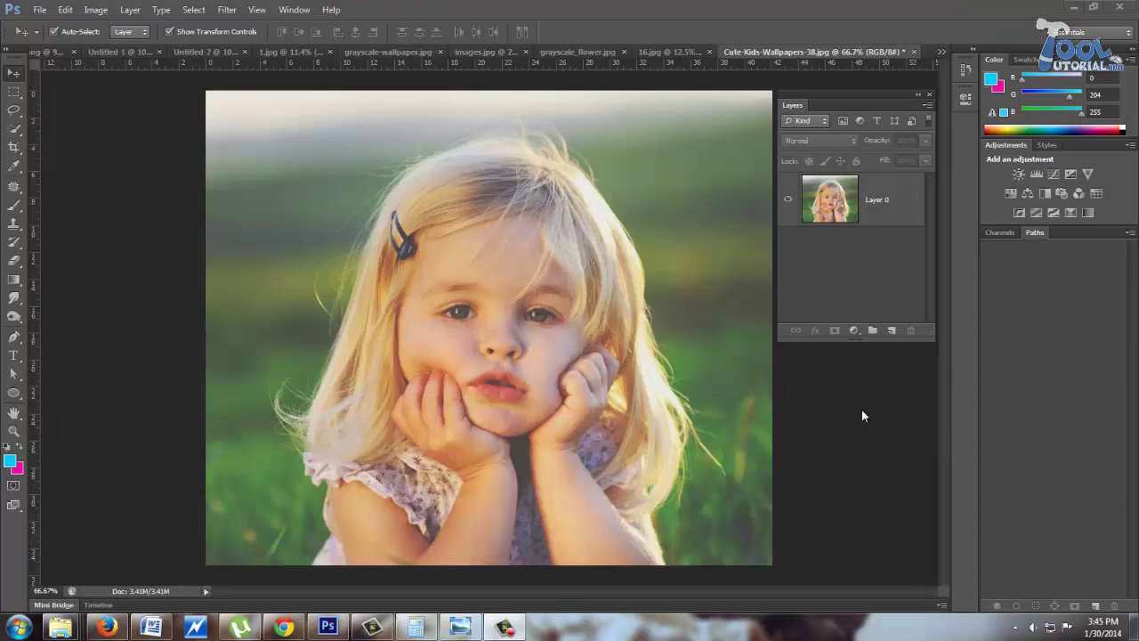
left_click(878, 193)
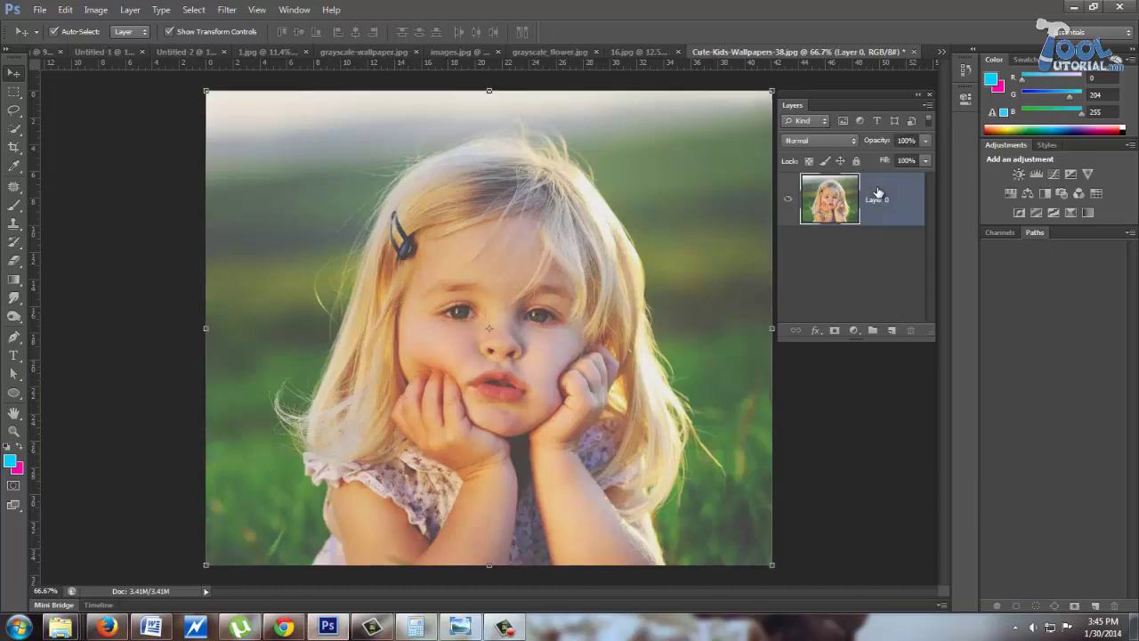
left_click(848, 145)
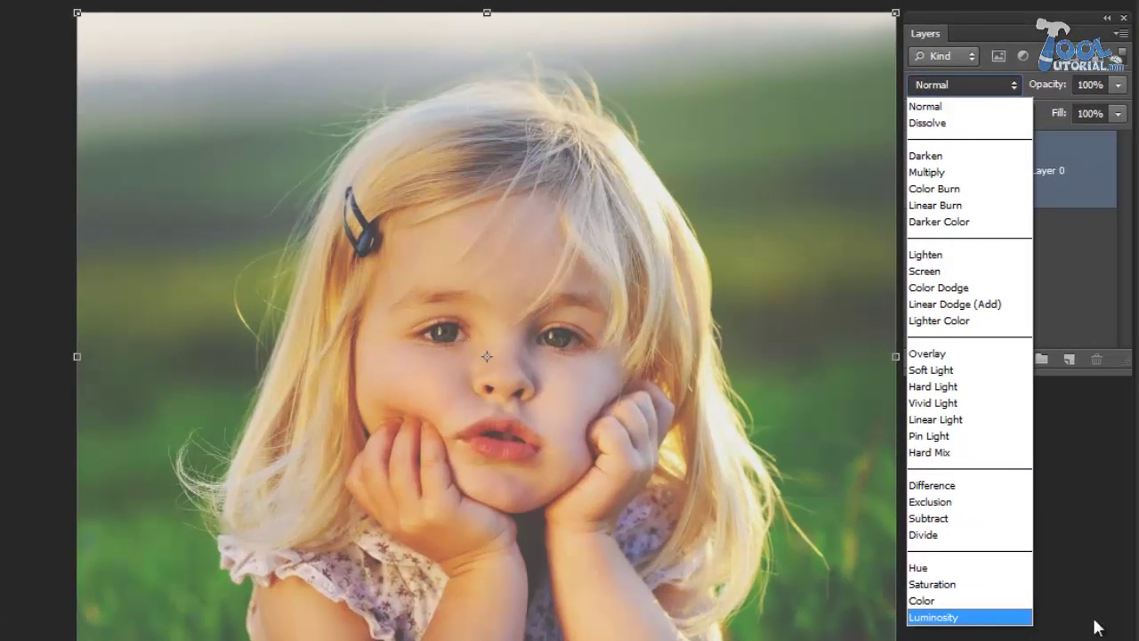
left_click(1095, 503)
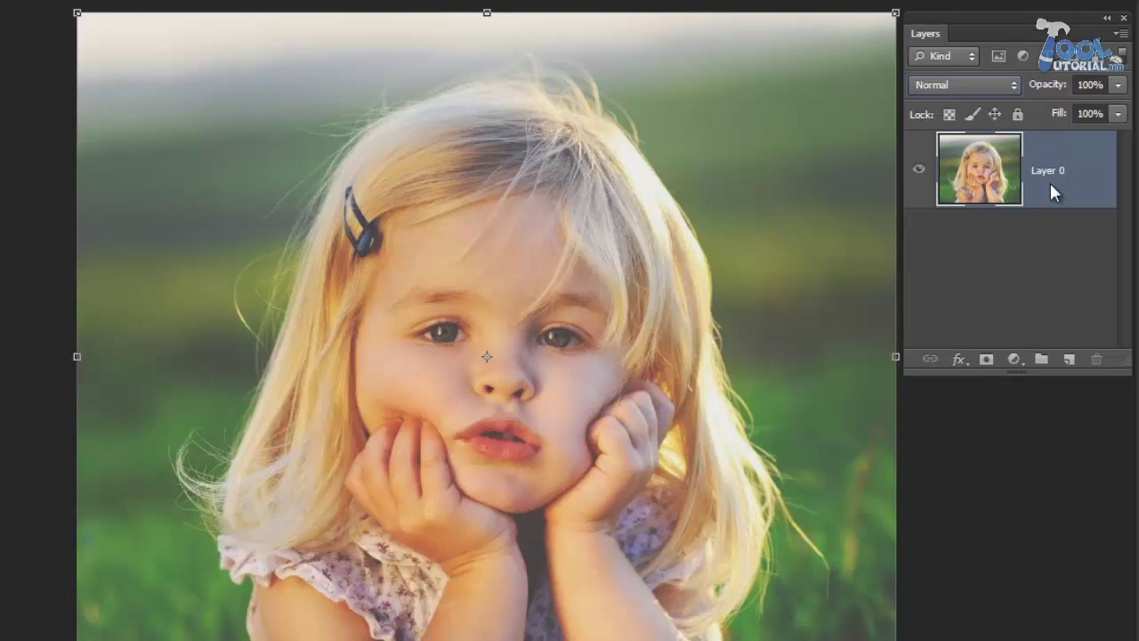
left_click(1035, 241)
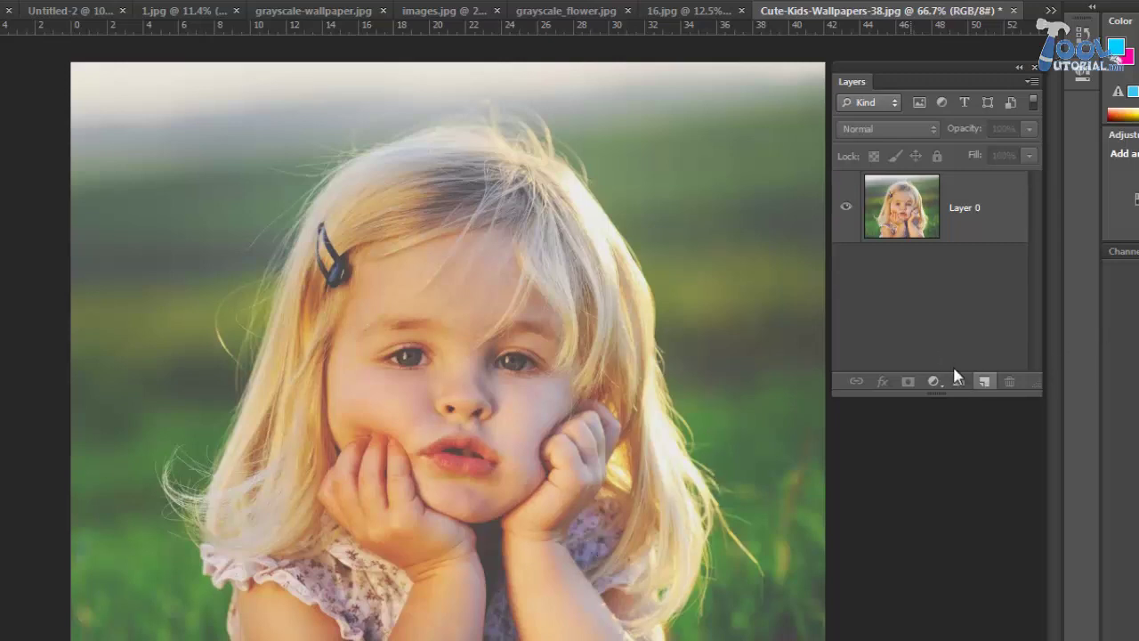
Add a Brightness/Contrast adjustment layer with contrast 100 and brightness about 1
left_click(934, 382)
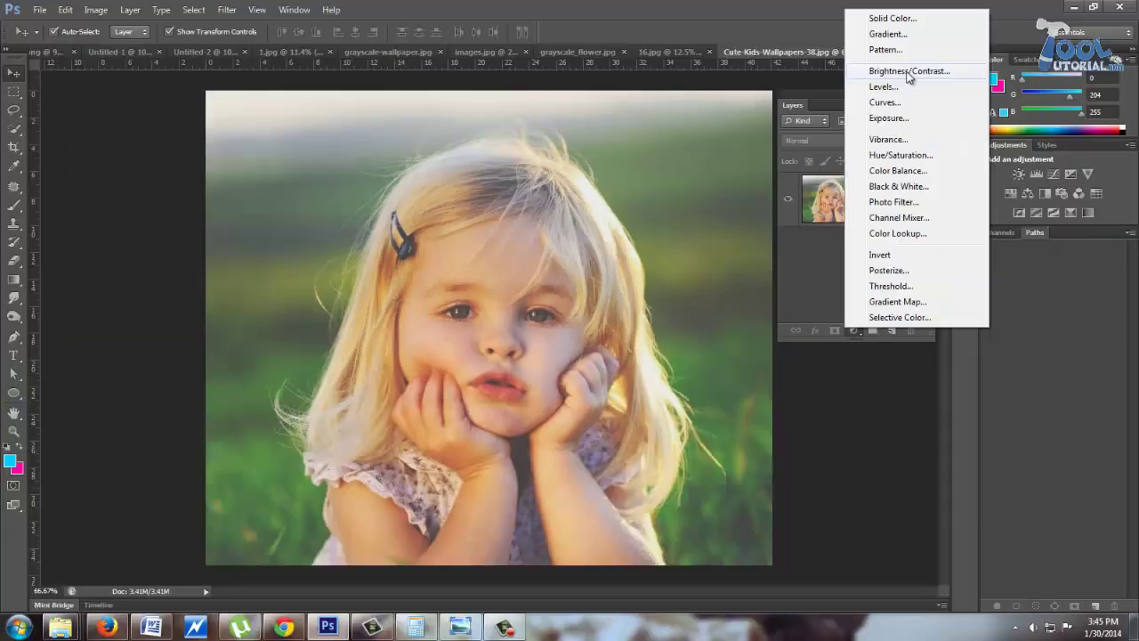
left_click(1024, 37)
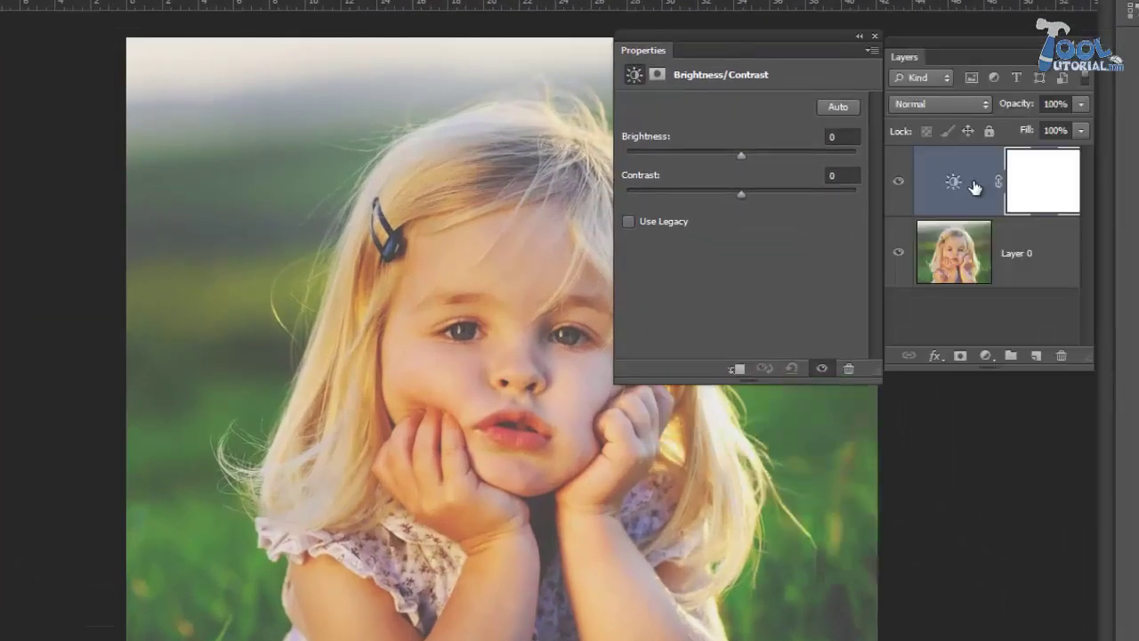
mouse_move(739, 44)
left_mouse_down()
mouse_move(1017, 305)
mouse_move(745, 169)
mouse_move(734, 58)
left_mouse_up()
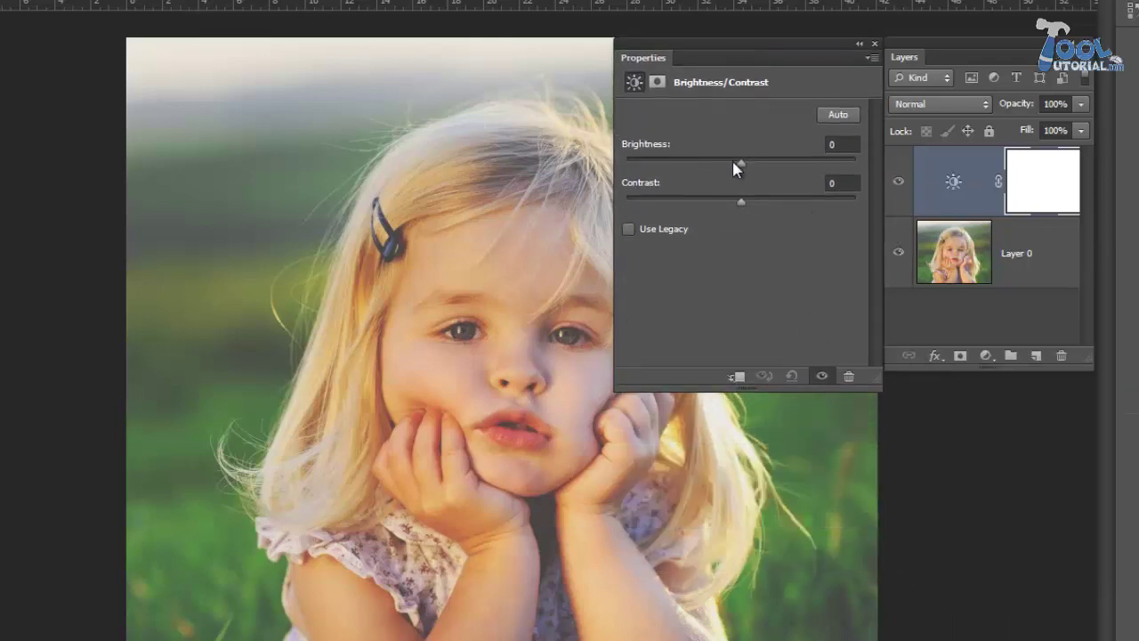
left_click_drag(735, 164, 760, 163)
left_click_drag(741, 201, 781, 203)
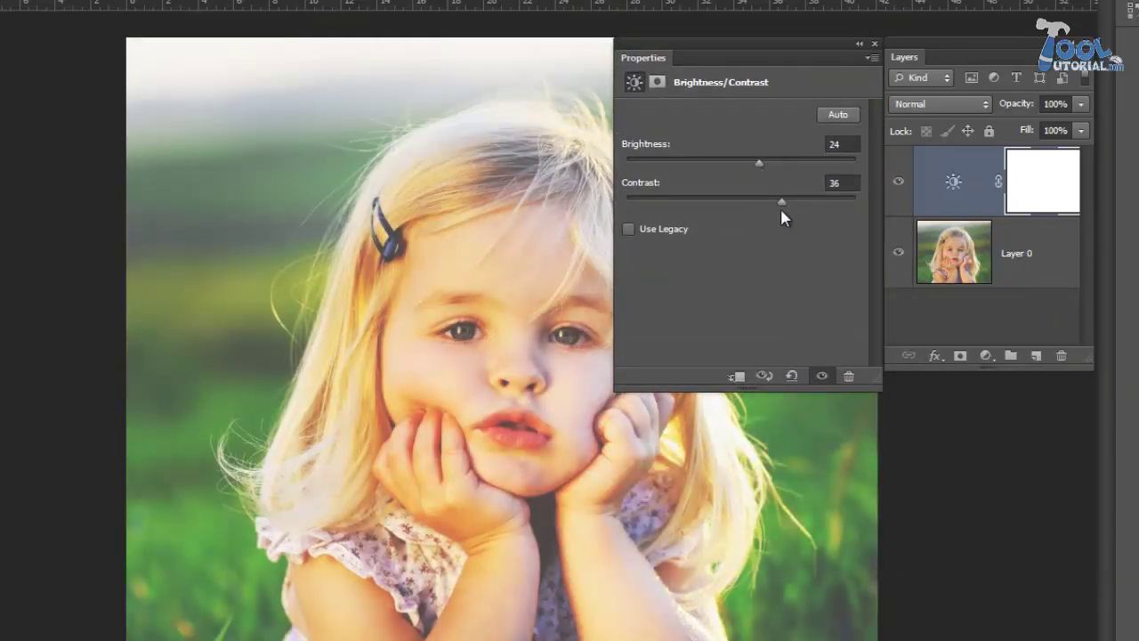
left_click_drag(757, 166, 745, 169)
left_click_drag(800, 201, 858, 212)
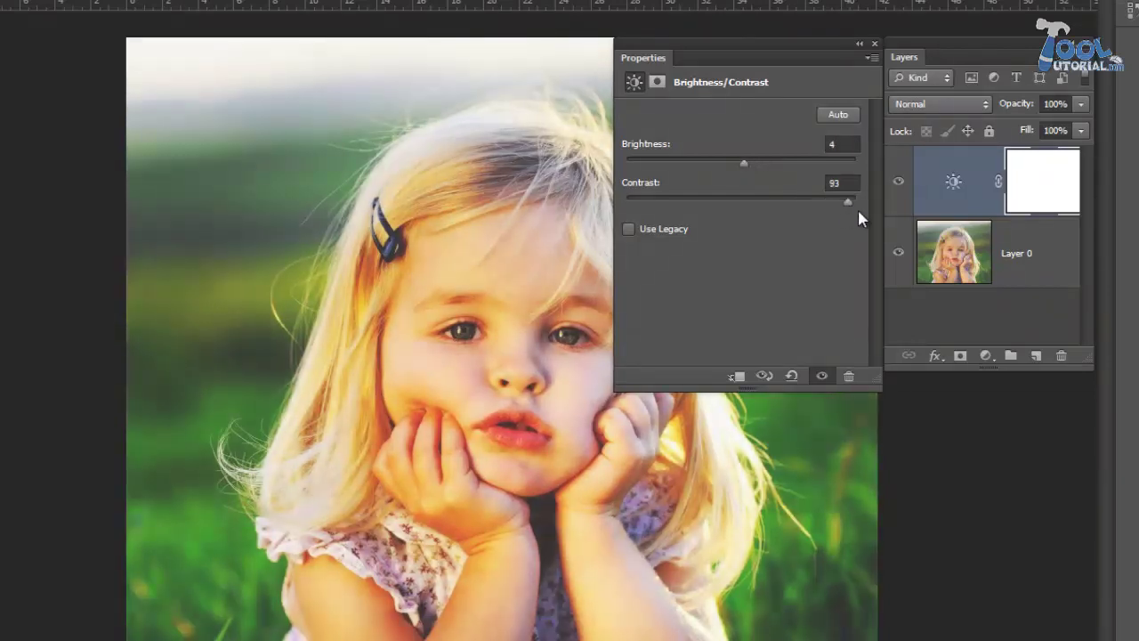
double_click(796, 59)
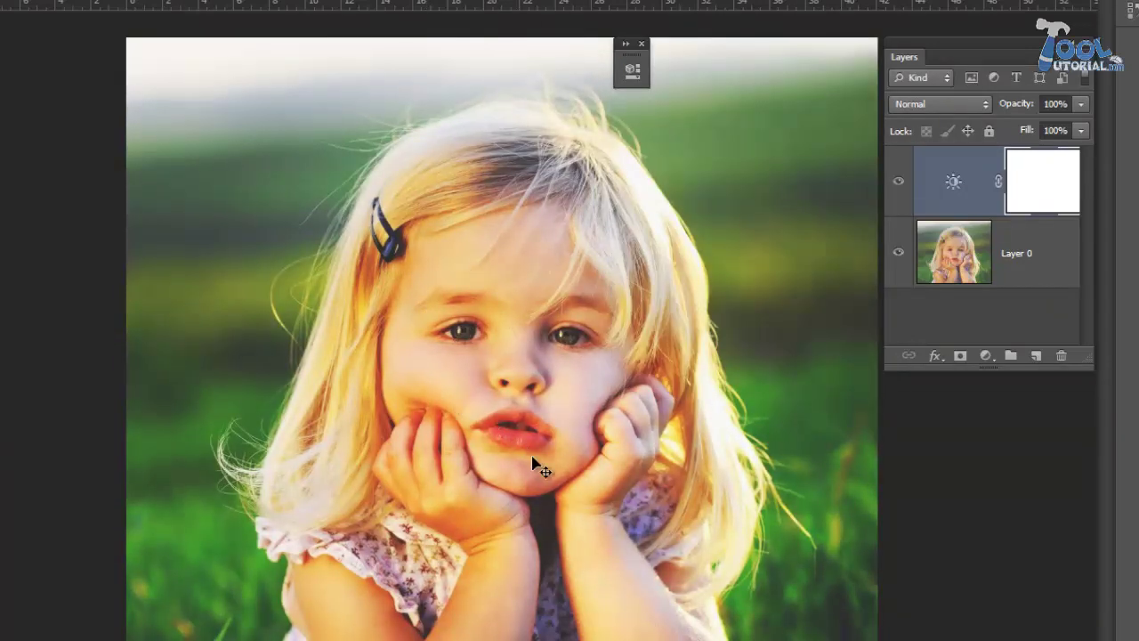
Set the Brightness/Contrast layer's blend mode to Luminosity
left_click(986, 203)
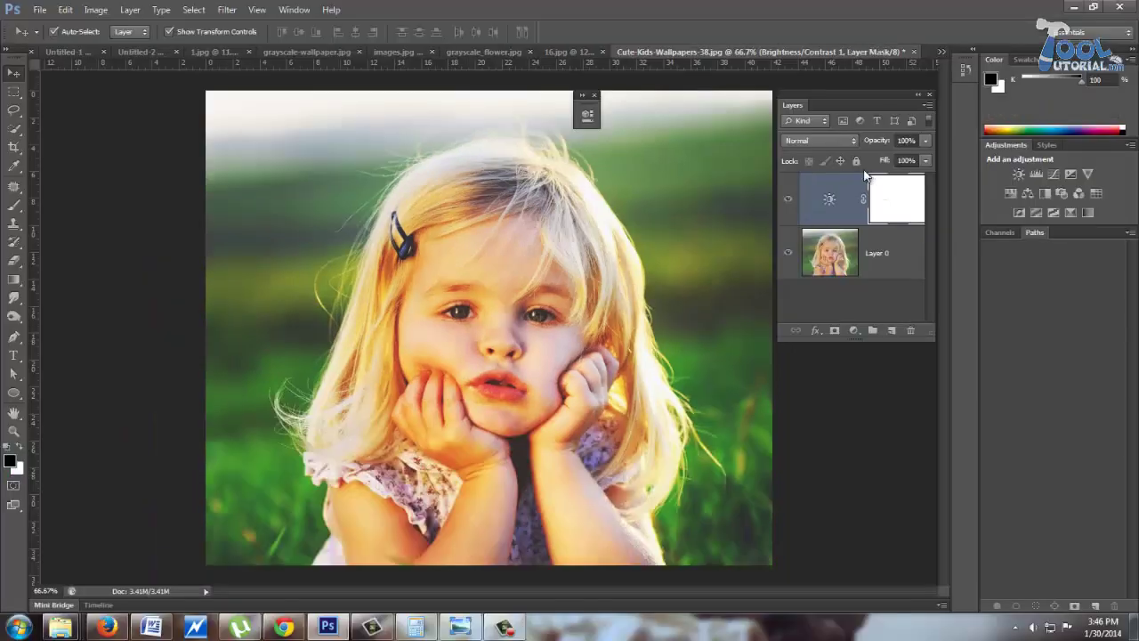
left_click(835, 138)
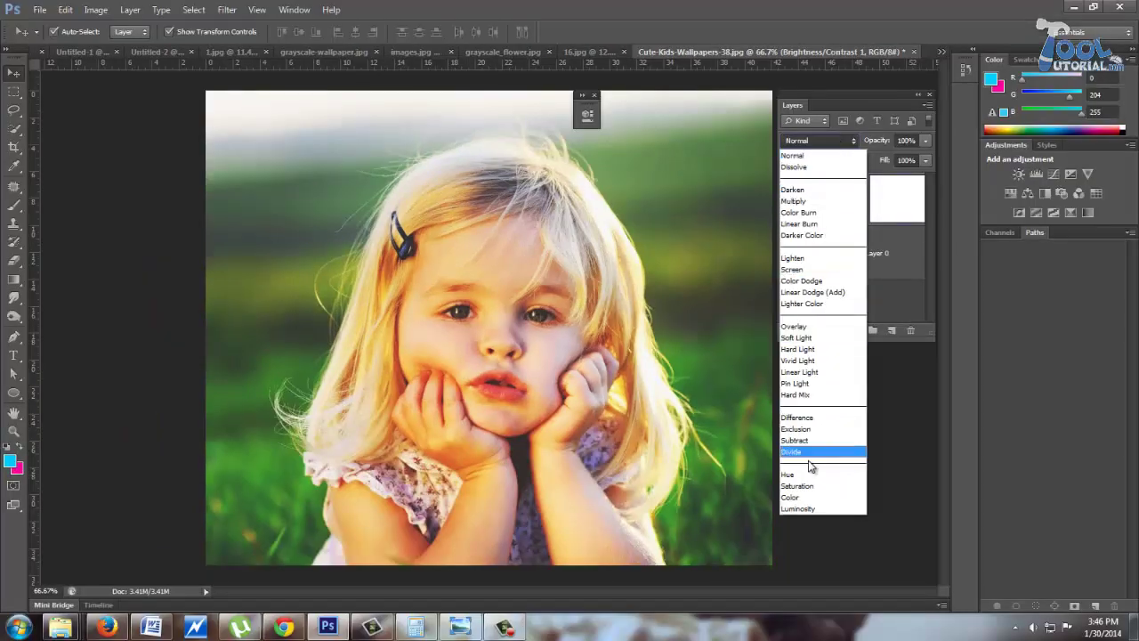
left_click(822, 509)
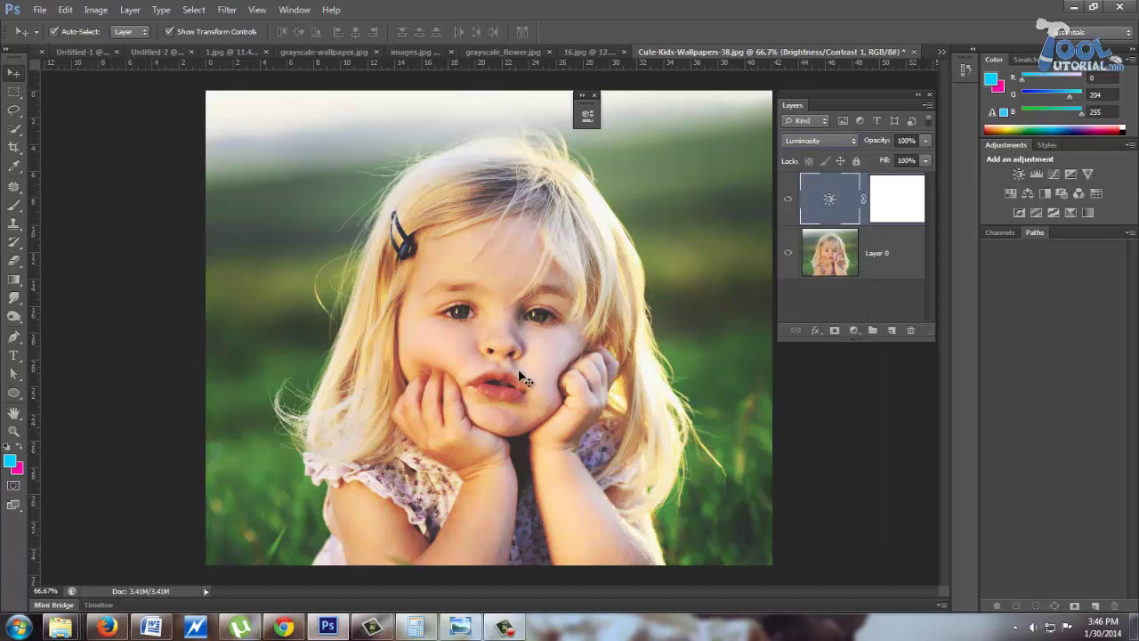
Compare the adjustment hidden and at Normal, then restore Luminosity blending
left_click(789, 204)
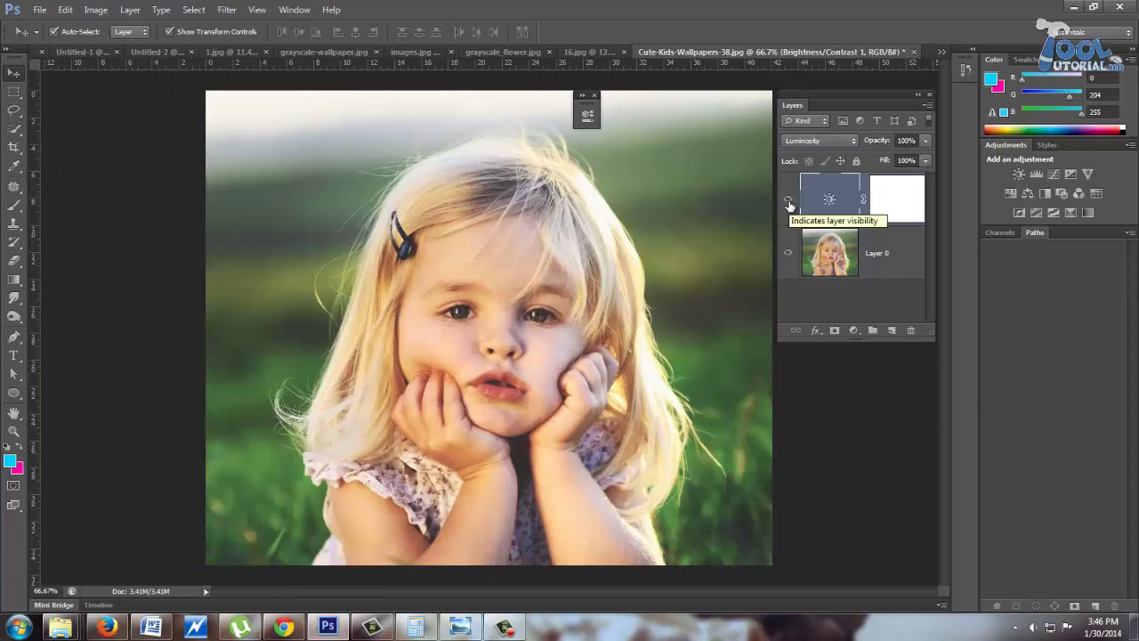
left_click(789, 204)
left_click(788, 204)
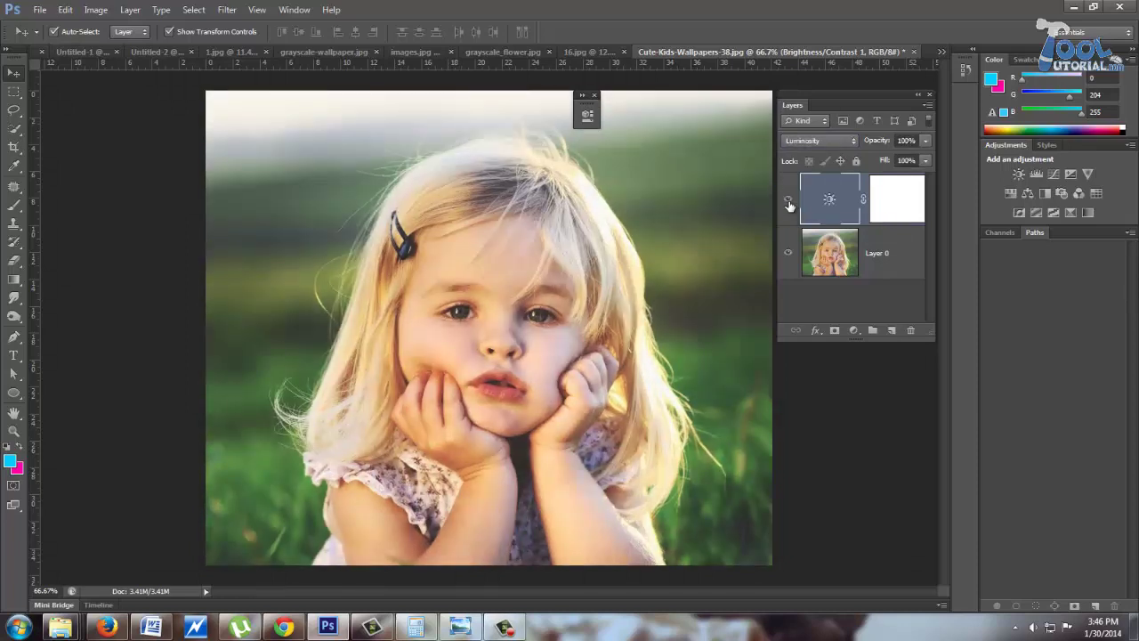
left_click(827, 141)
left_click(823, 141)
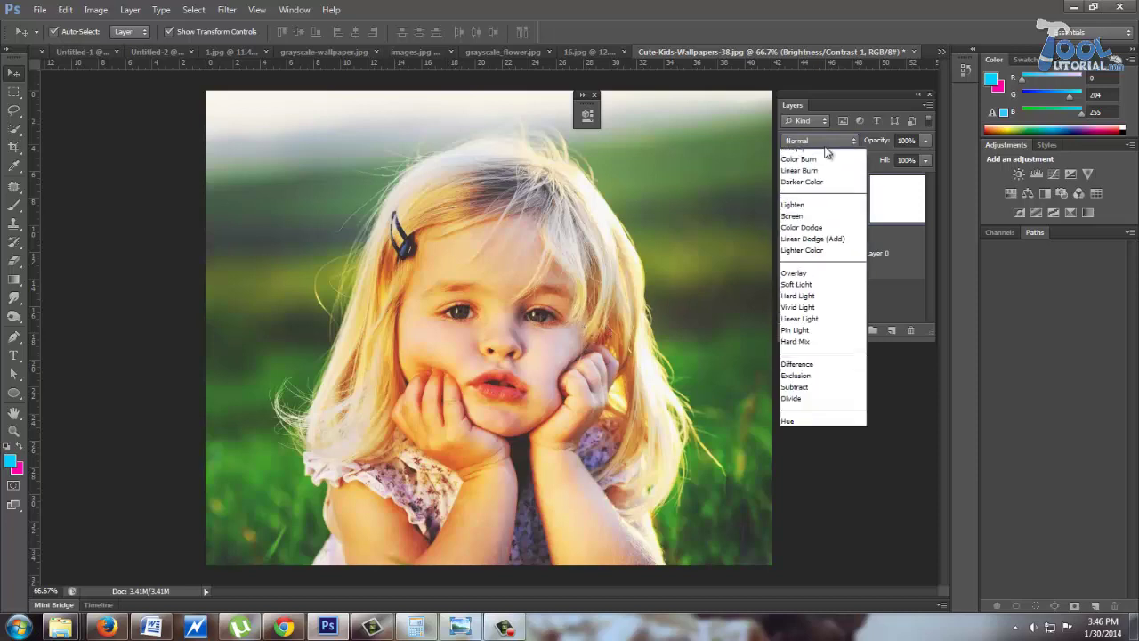
left_click(821, 509)
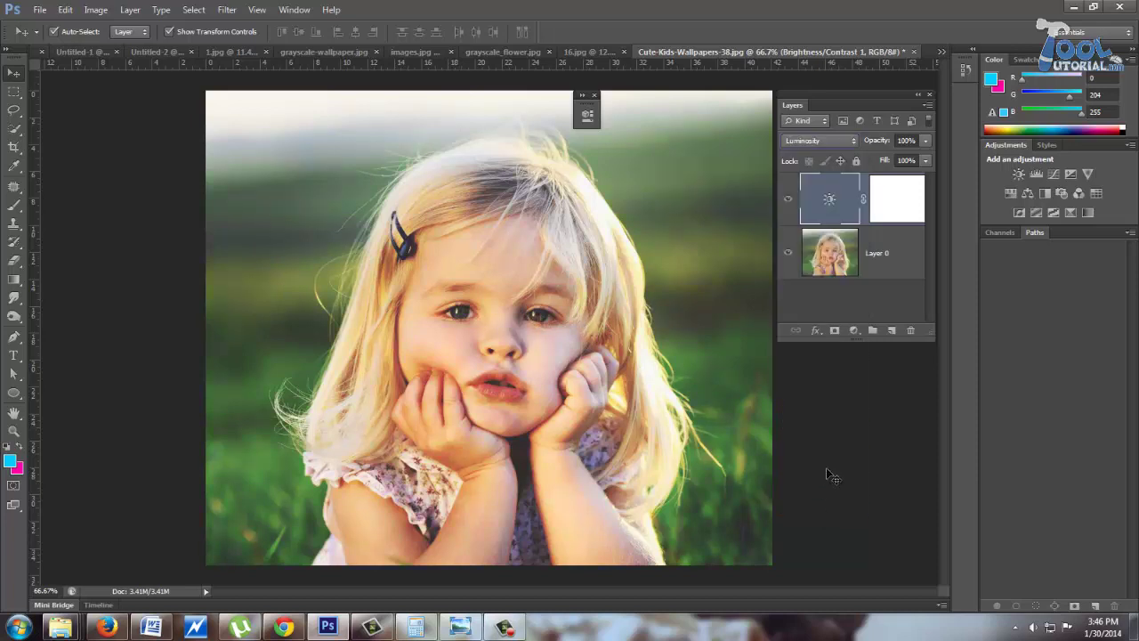